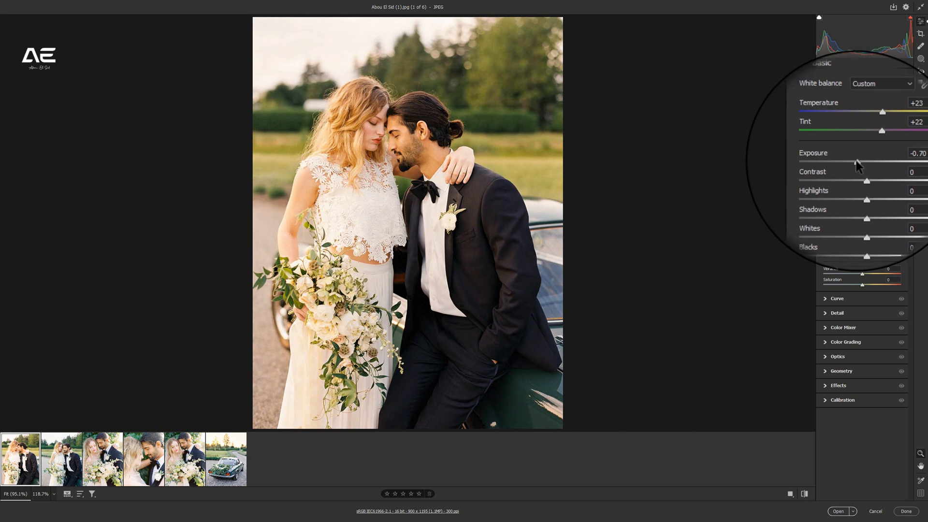
Step: Set the photo's Exposure to -0.90, Contrast to -21, Highlights to -33 and Whites to +11
drag(856, 161, 854, 161)
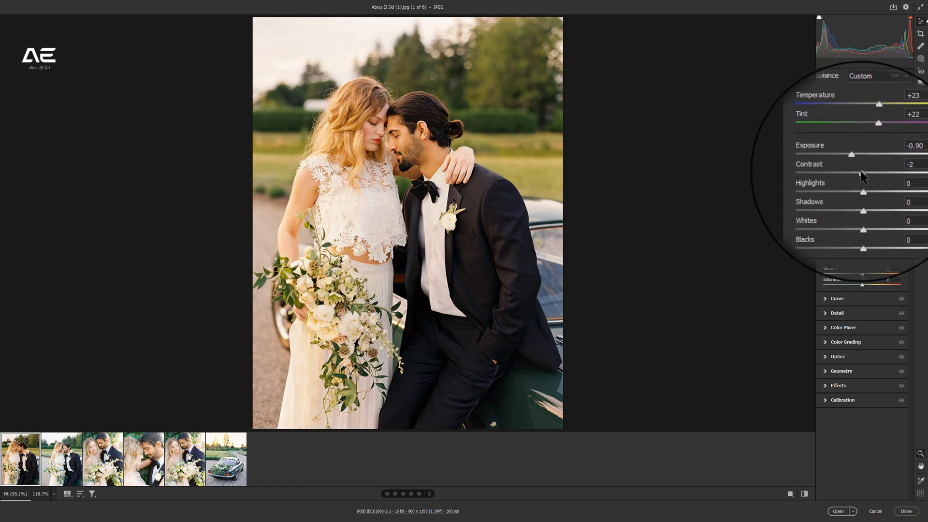
drag(866, 179, 855, 174)
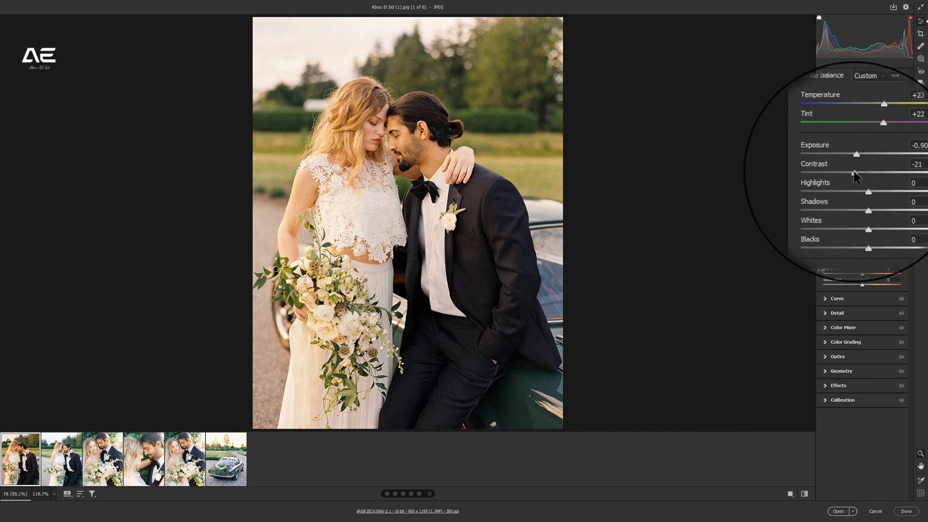
drag(862, 185, 850, 184)
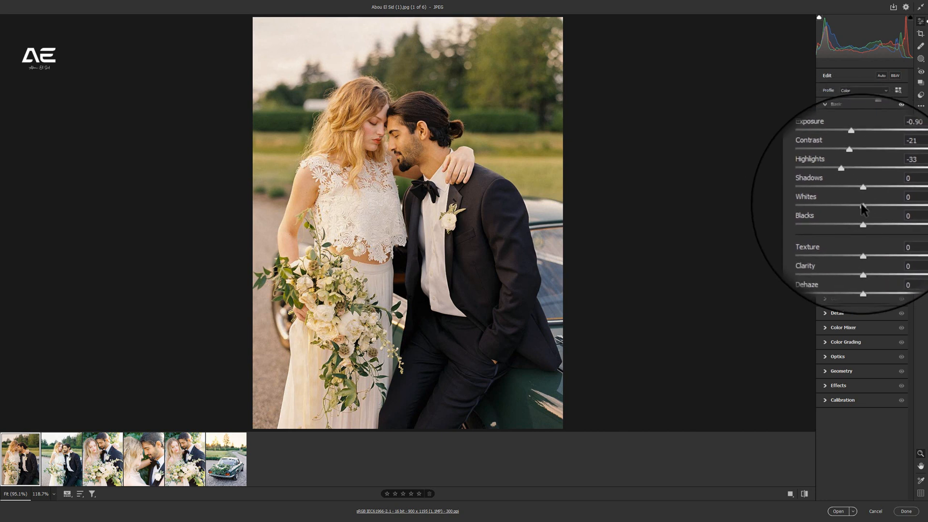
drag(864, 208, 866, 207)
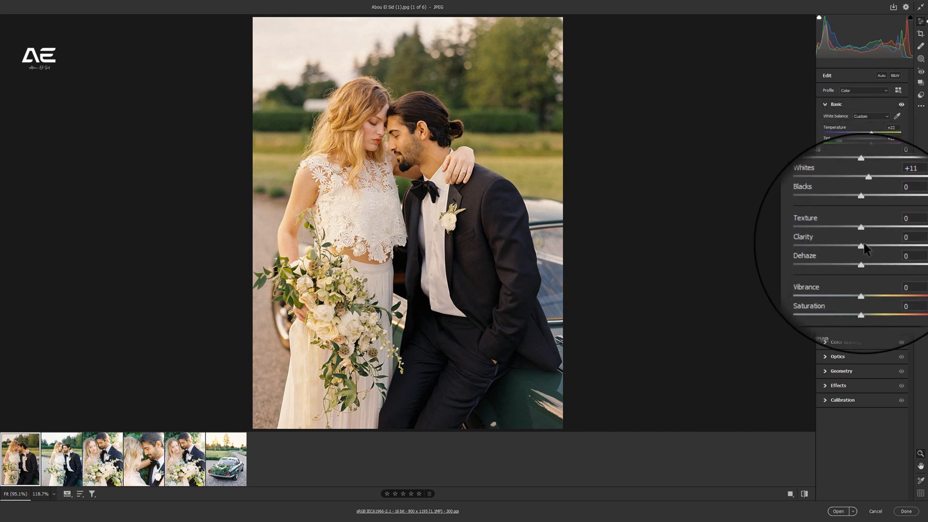
Step: Set Clarity to -11 and Vibrance to +10, and compare the photo with and without the Basic adjustments
drag(863, 248, 859, 246)
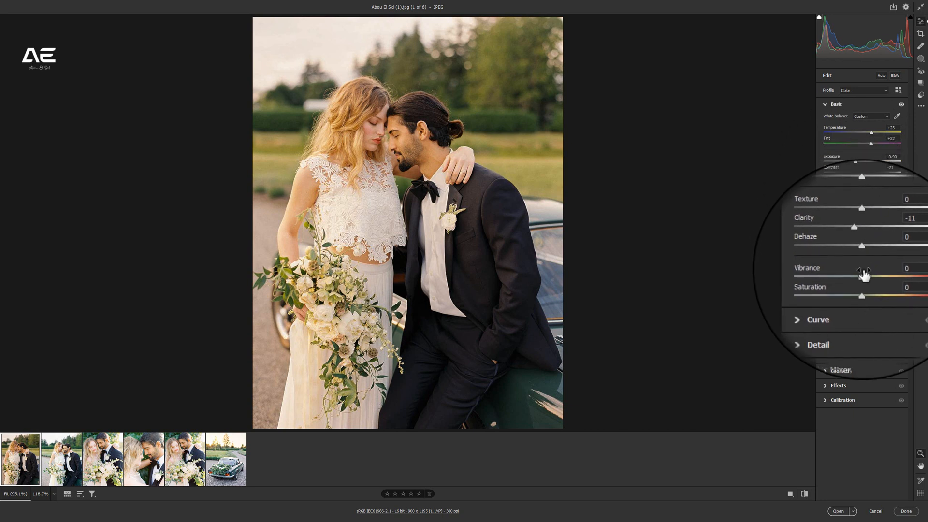
drag(863, 274, 868, 274)
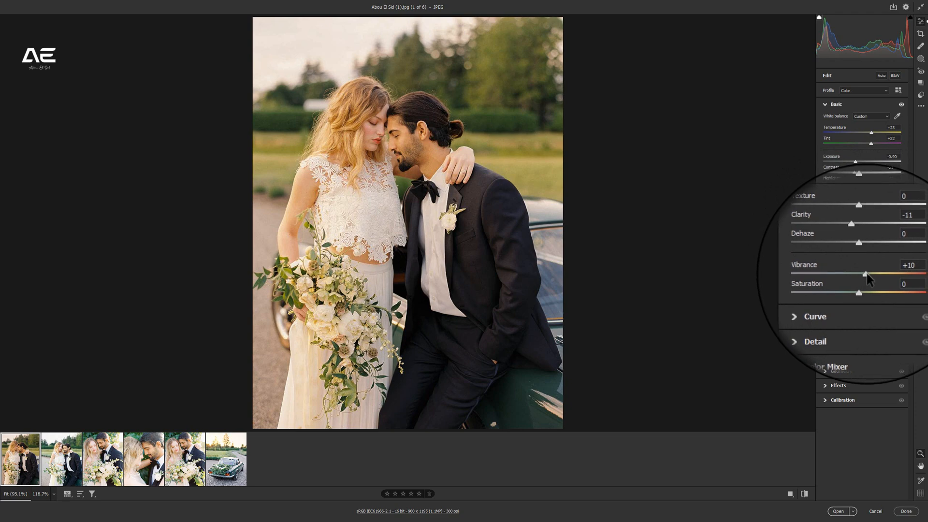
click(903, 105)
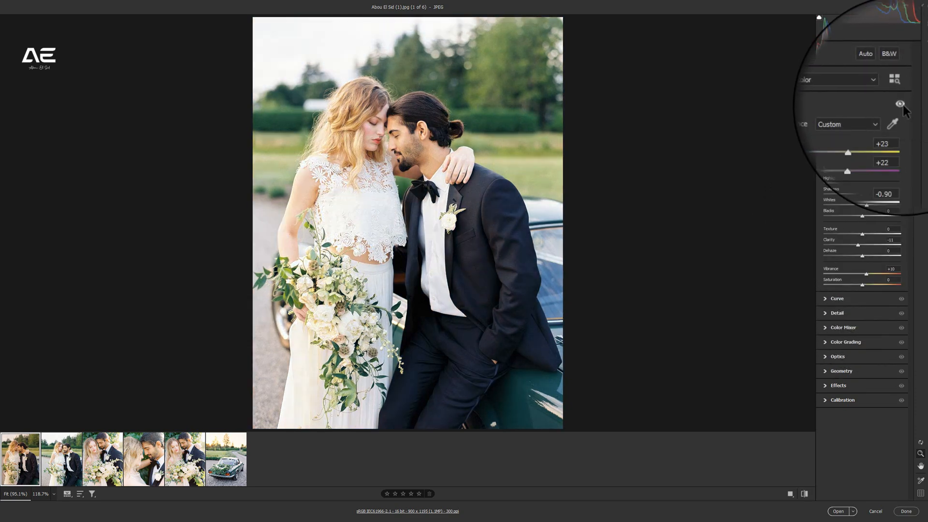
click(837, 107)
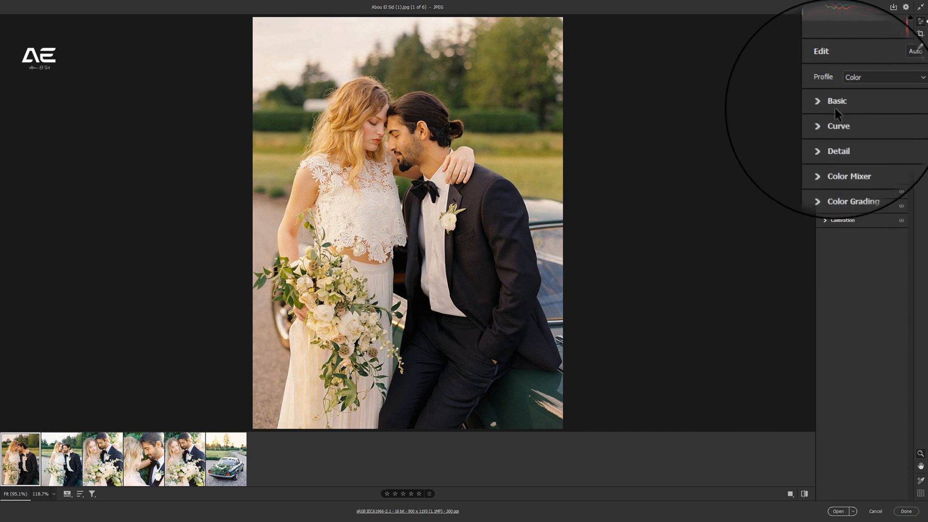
Step: Raise the point curve's black point to fade the darkest tones, with an anchor point at input 64, output 60
click(840, 118)
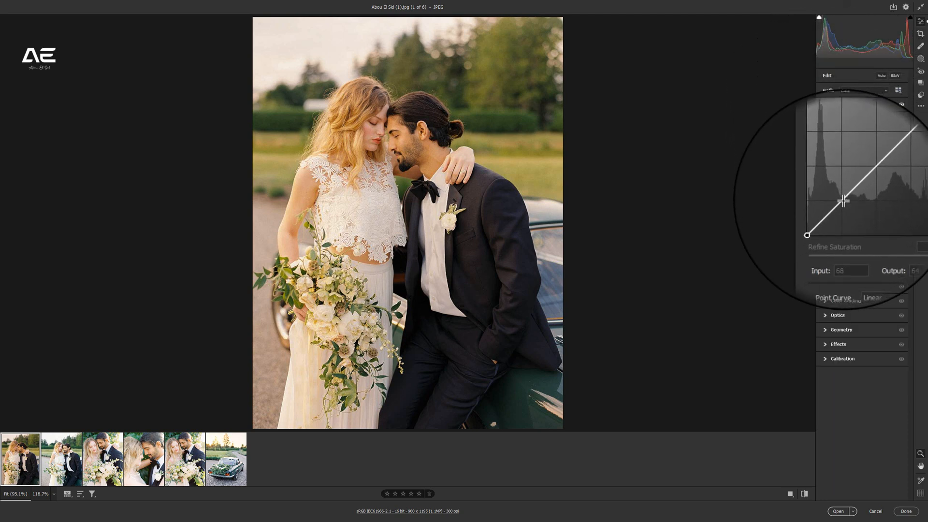
click(842, 198)
click(824, 220)
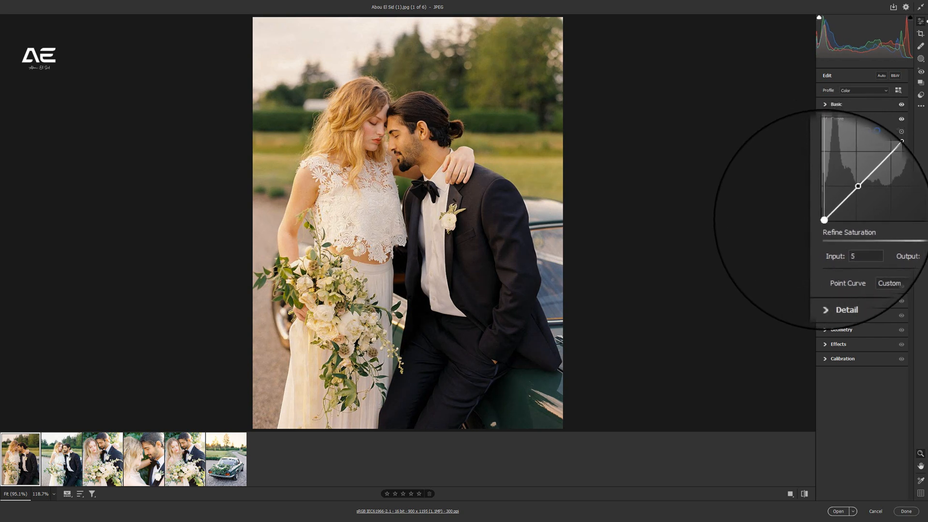
drag(822, 219, 841, 200)
click(842, 200)
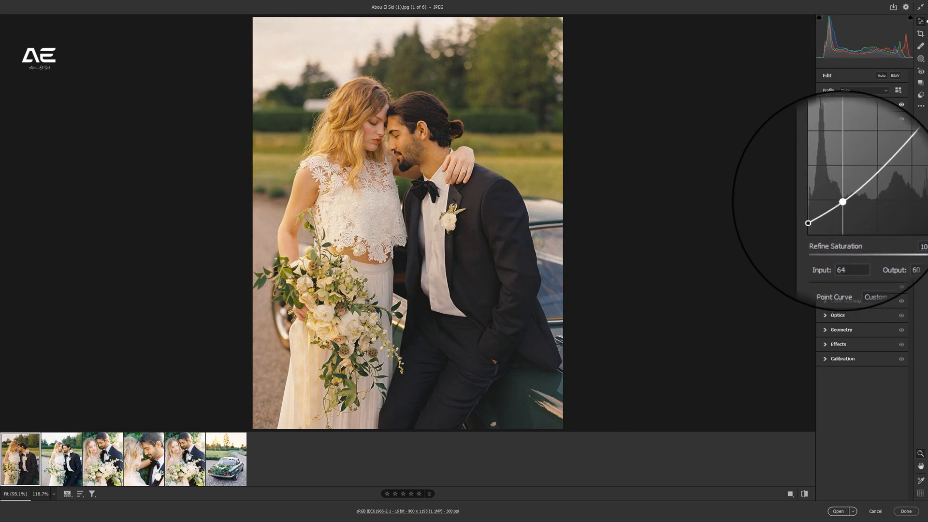
click(902, 119)
click(849, 117)
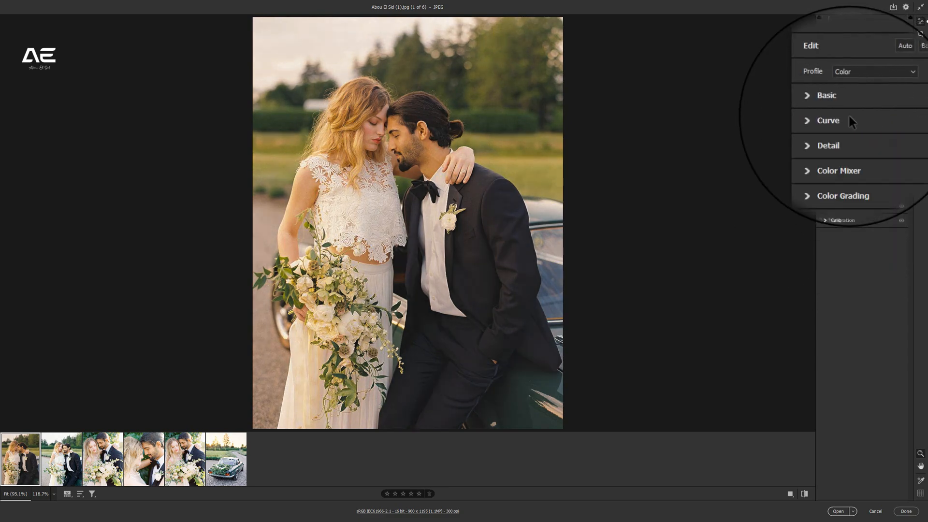
Step: Set the manual Color noise reduction to 22 in the Detail settings
click(846, 132)
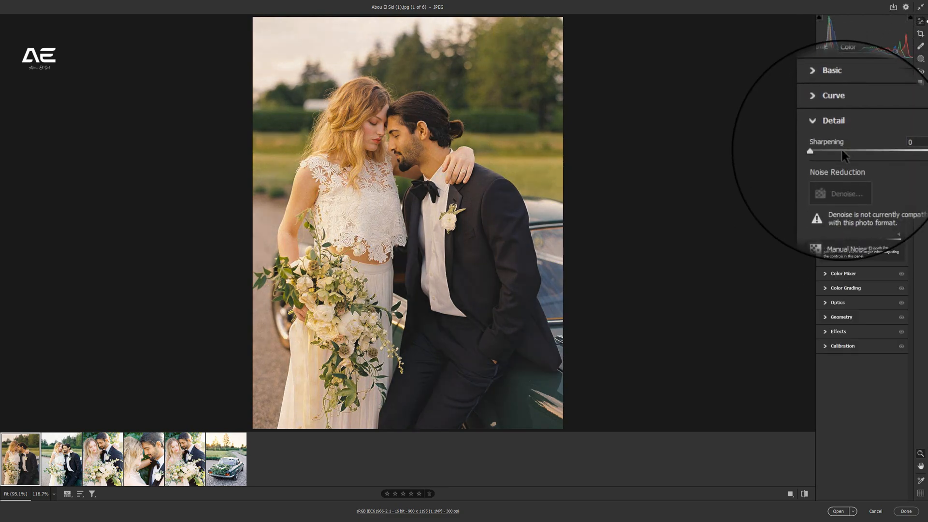
drag(828, 241, 842, 242)
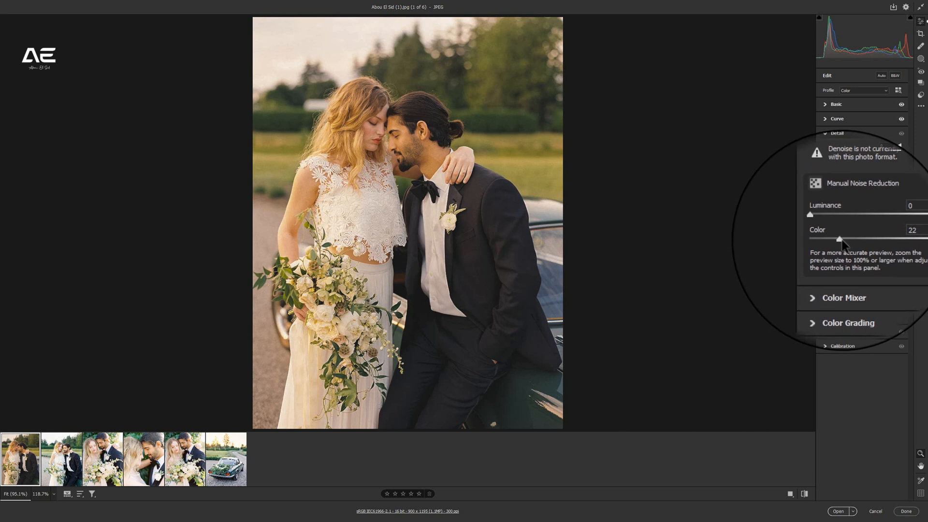
click(837, 134)
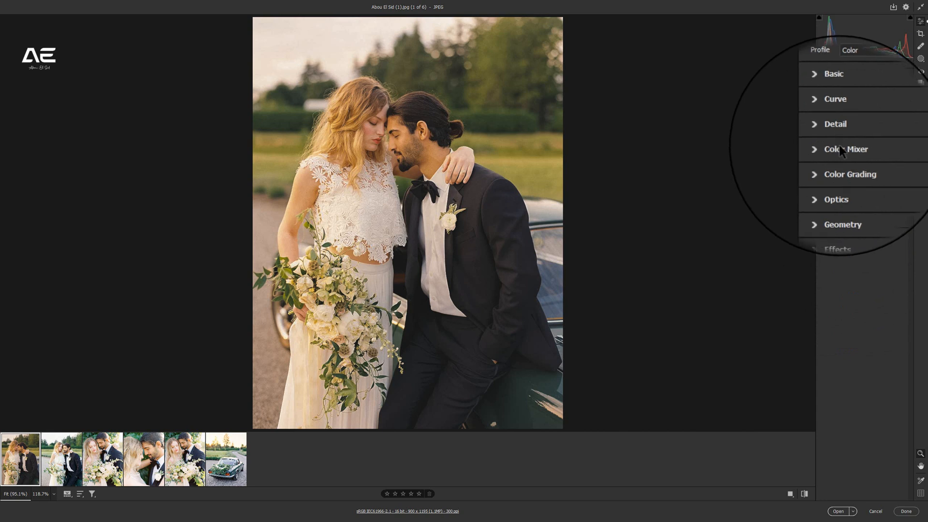
Step: Switch the Color Mixer to Color adjustment and set the reds to Hue +6 and Luminance -36
click(840, 147)
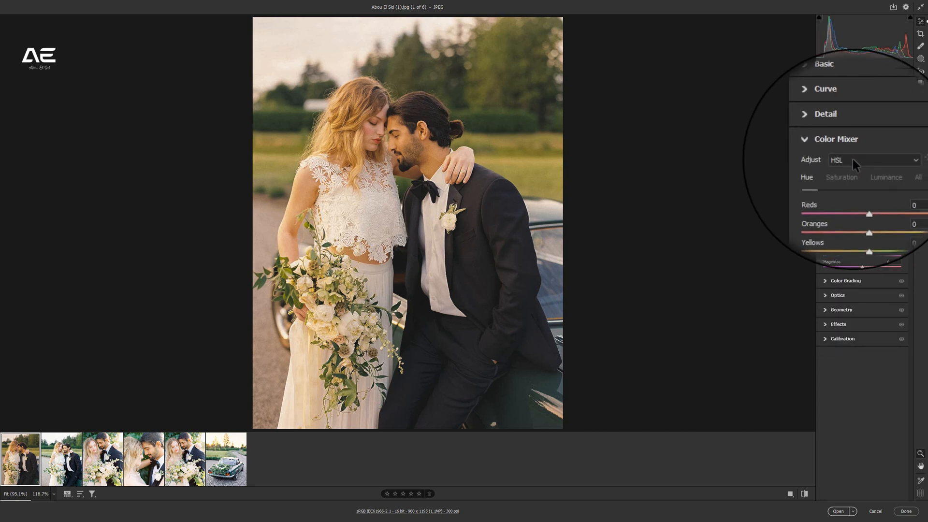
click(850, 162)
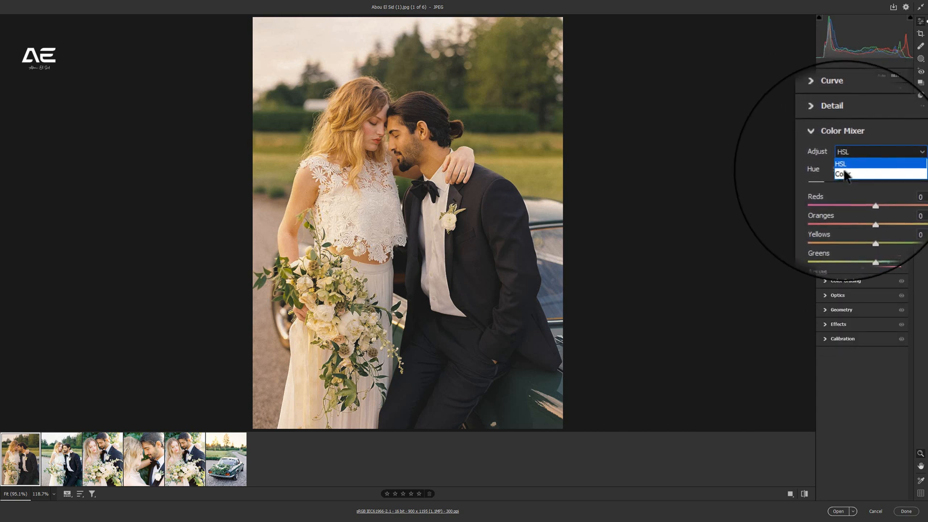
click(842, 177)
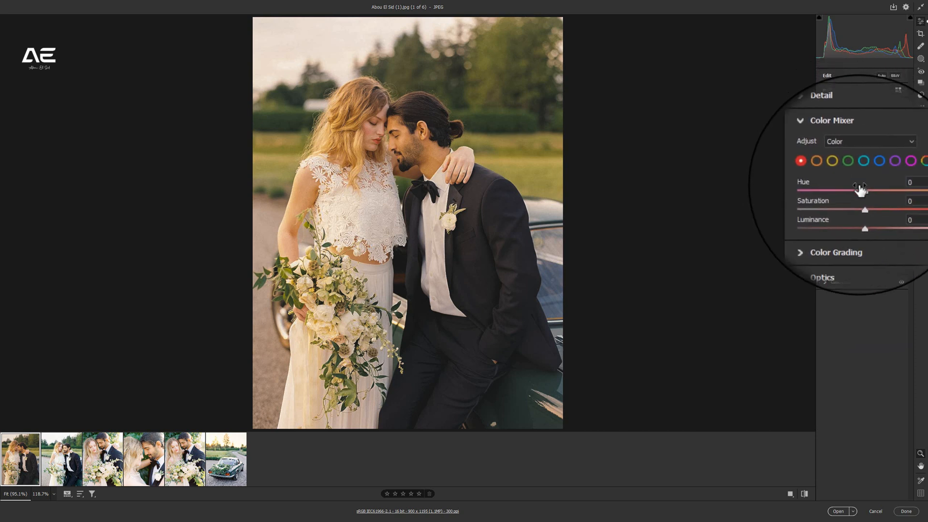
drag(862, 188, 864, 188)
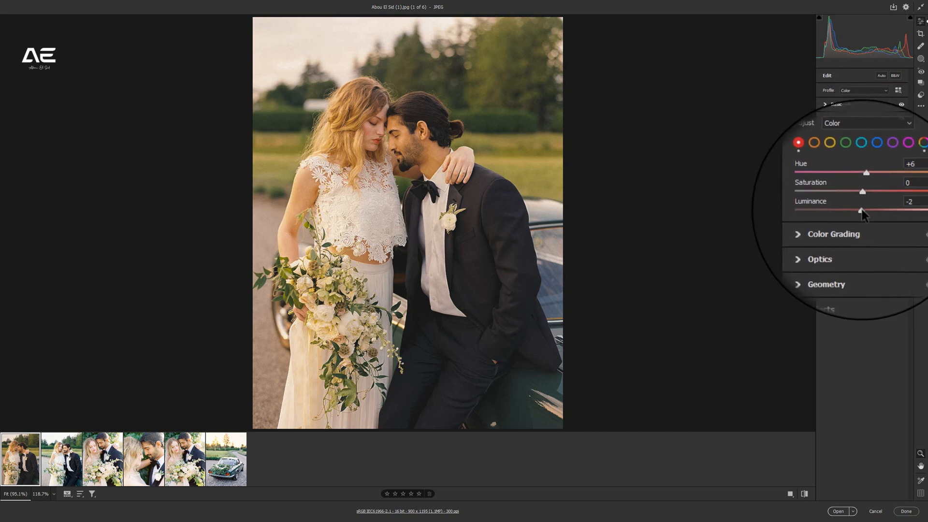
drag(863, 215, 851, 216)
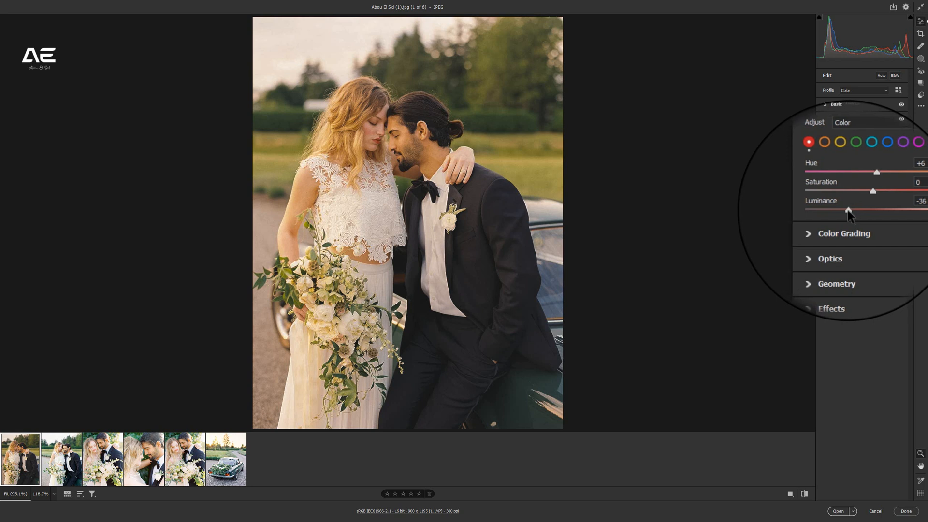
drag(850, 216, 851, 216)
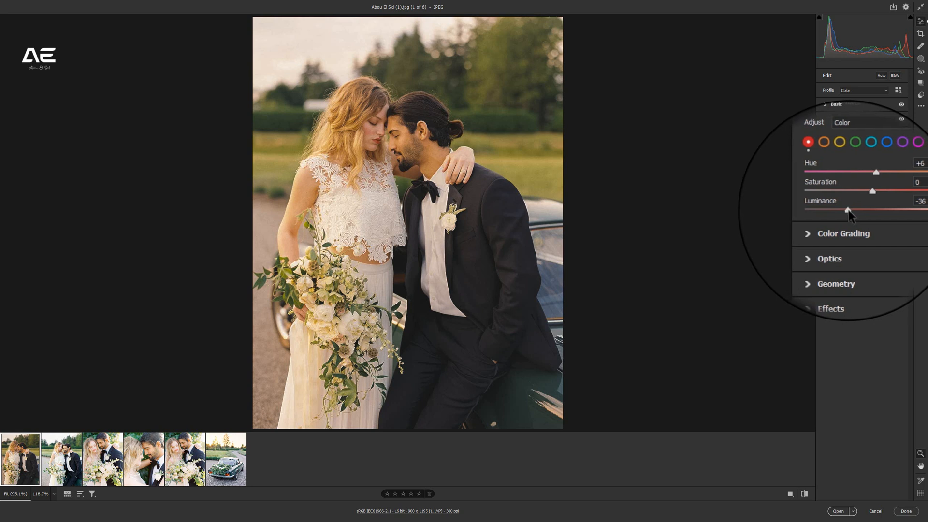
Step: Set the oranges in the Color Mixer to Hue -14 and Saturation -43
click(837, 173)
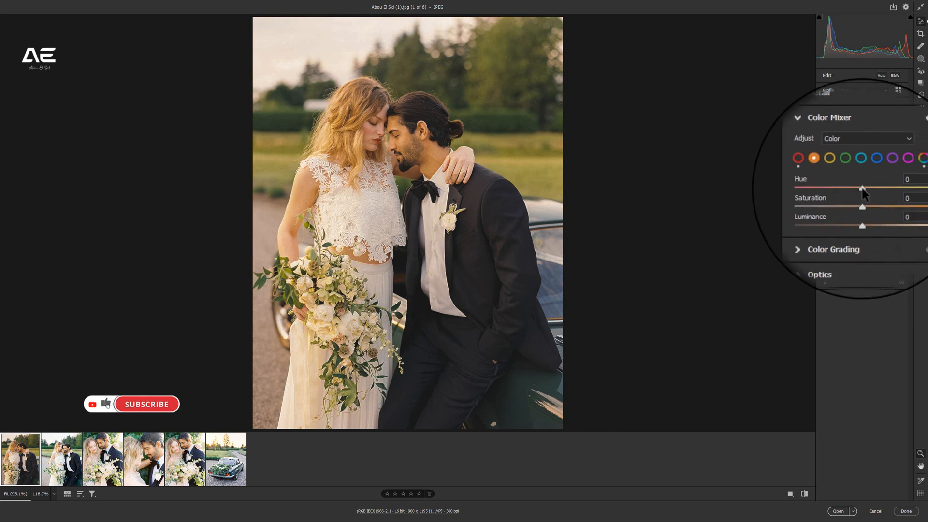
drag(863, 189, 847, 199)
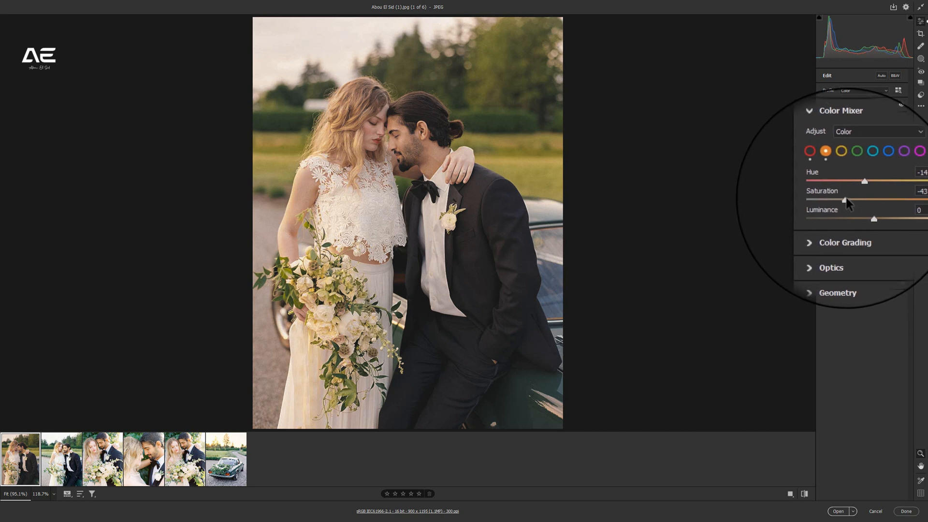
Step: Set the yellows in the Color Mixer to Hue -36, Saturation -68 and Luminance -26
scroll(846, 189, up, 1)
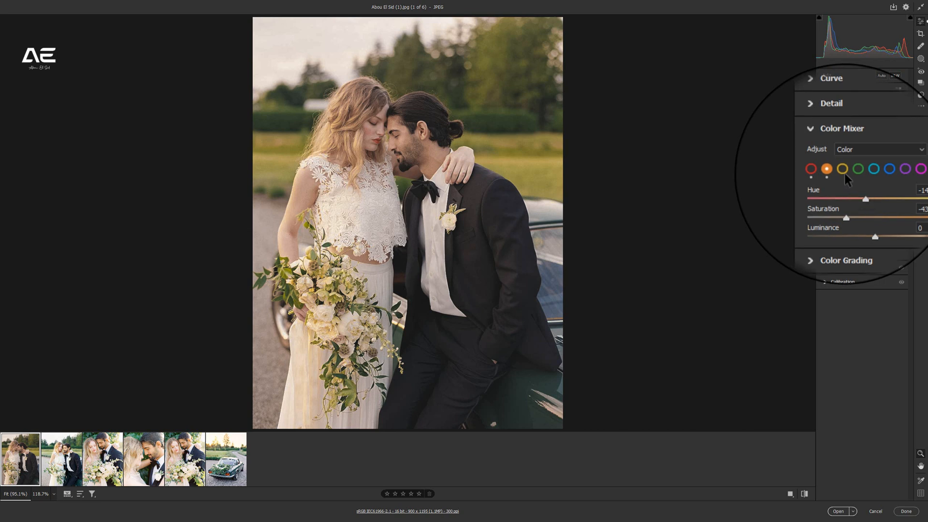
click(844, 172)
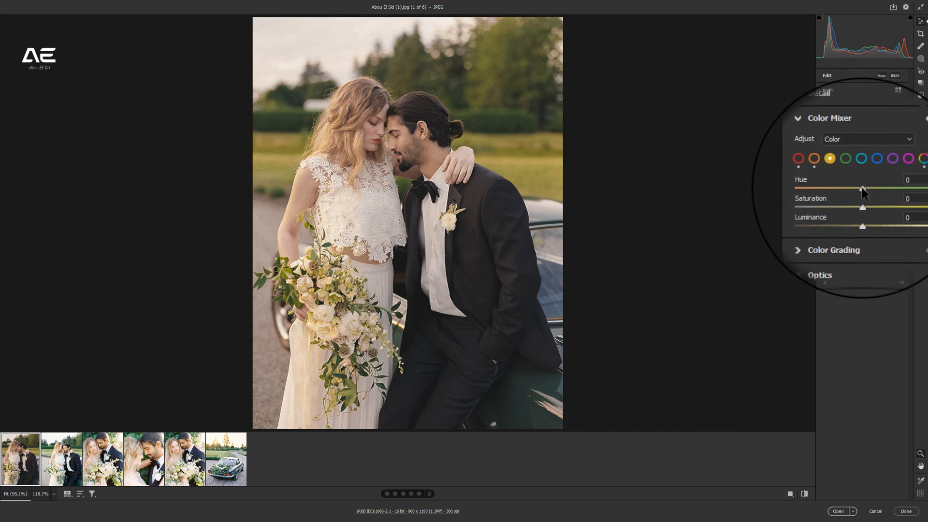
drag(864, 192, 837, 197)
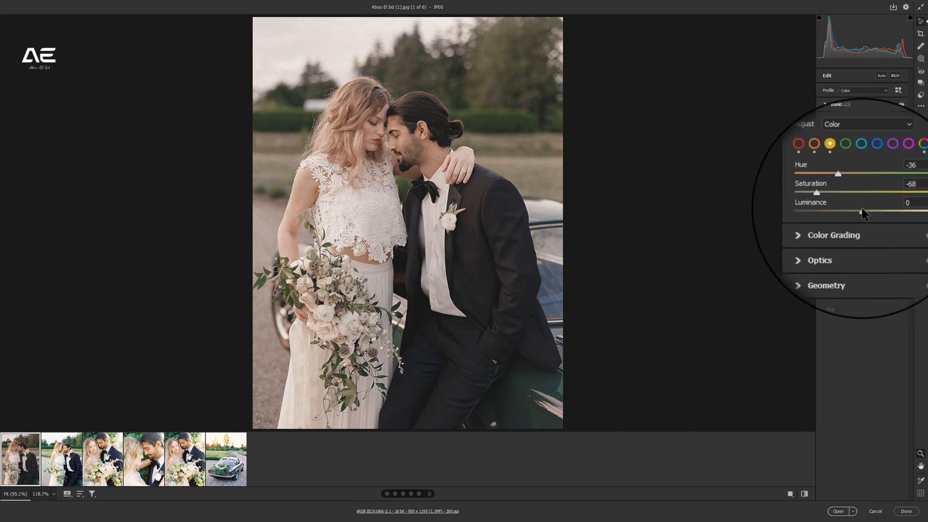
drag(861, 212, 853, 213)
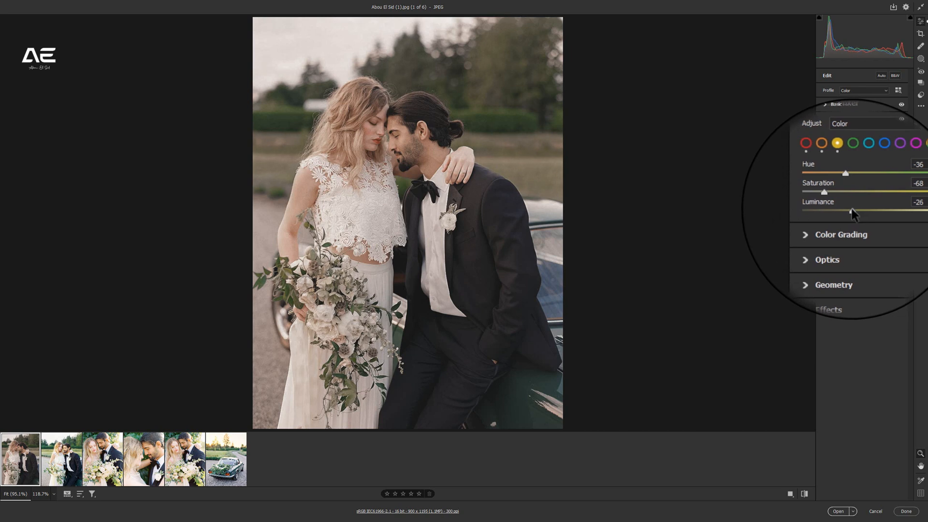
Step: Set the greens to Hue -42 and Saturation -64, and compare the photo with and without the Color Mixer changes
scroll(855, 201, up, 2)
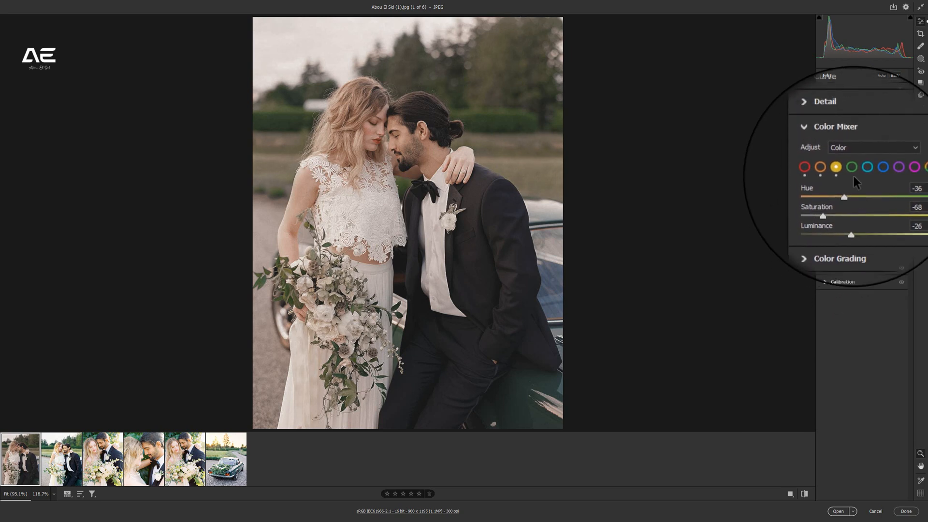
click(853, 173)
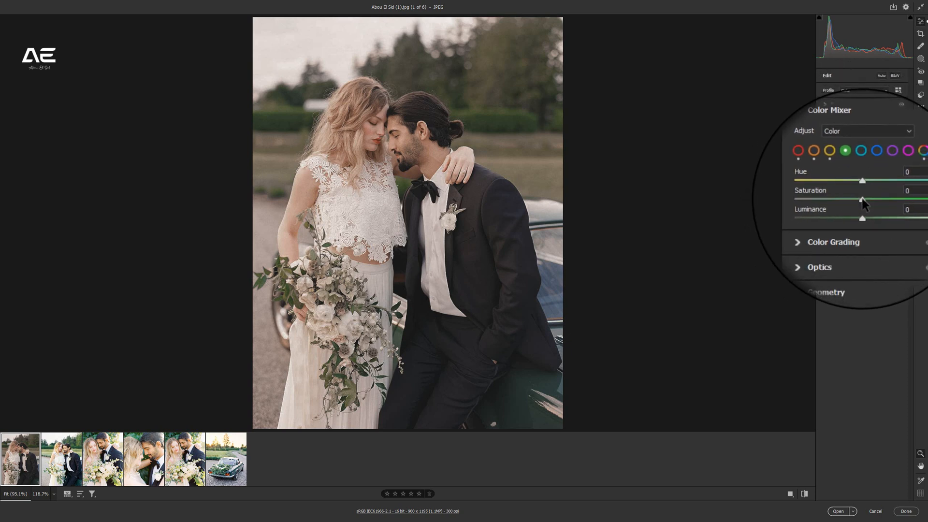
drag(862, 199, 841, 200)
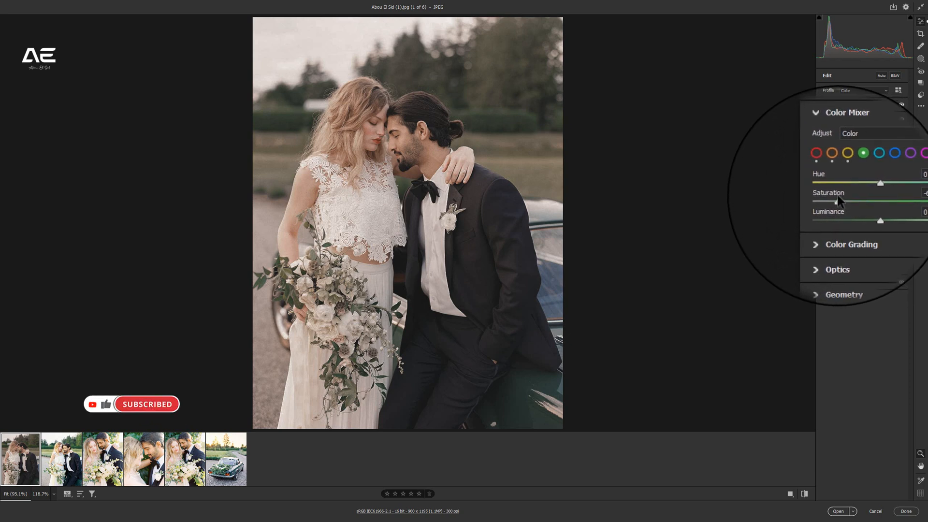
drag(863, 189, 844, 191)
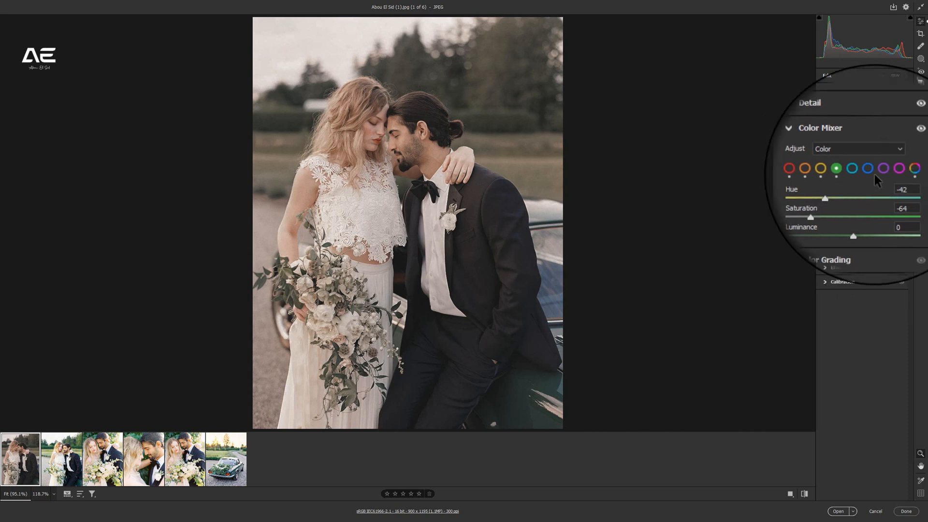
click(902, 148)
click(902, 149)
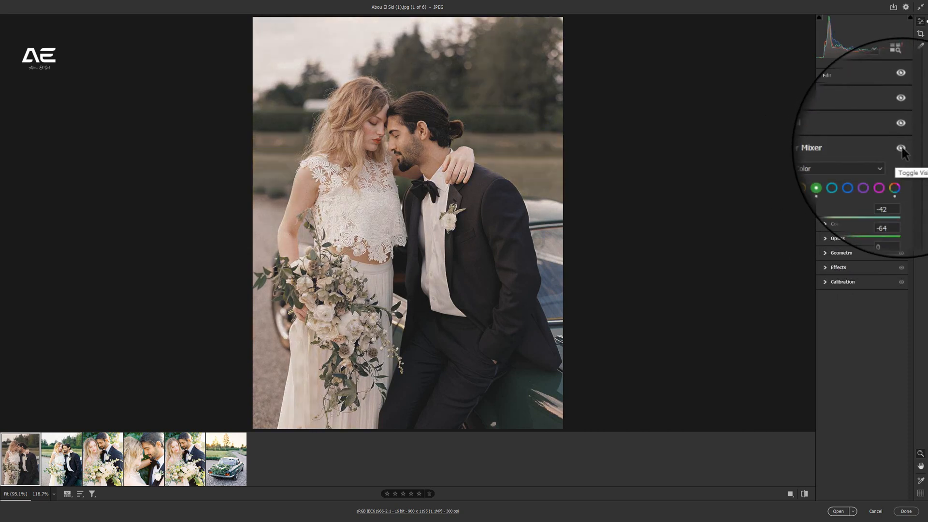
click(858, 149)
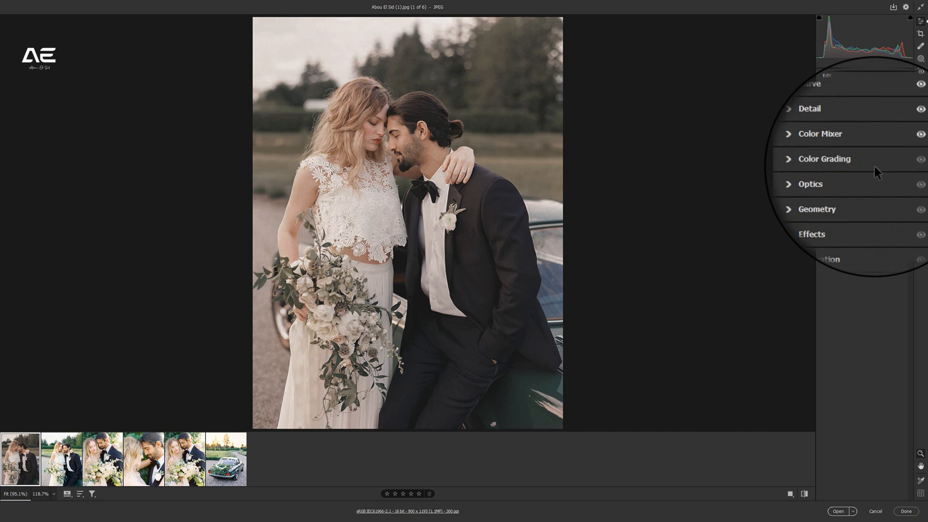
Step: Tint the Color Grading shadows with Hue 62 and a low saturation
click(874, 167)
click(859, 175)
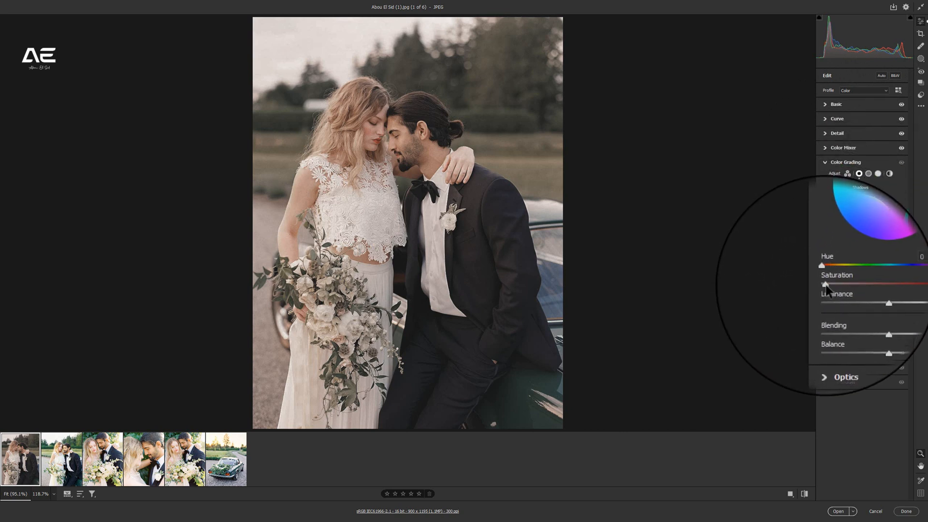
drag(825, 285, 830, 286)
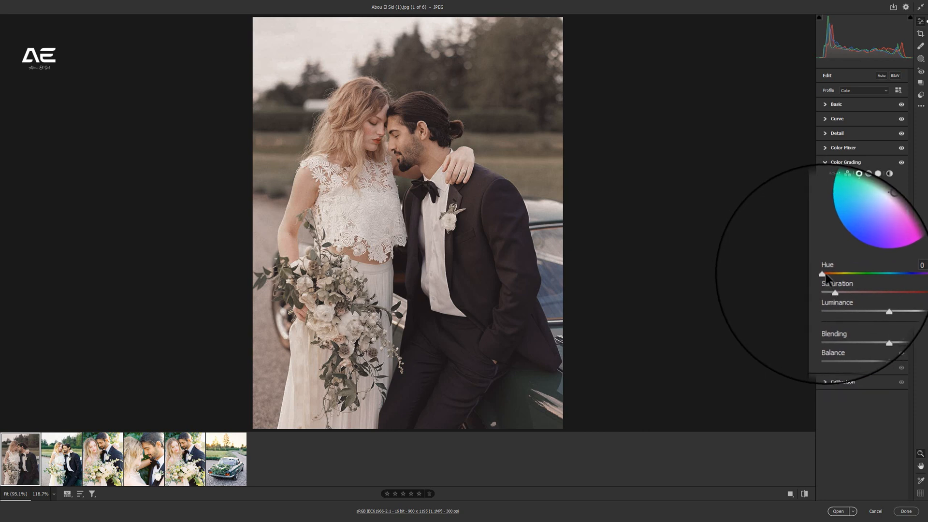
drag(827, 276, 837, 279)
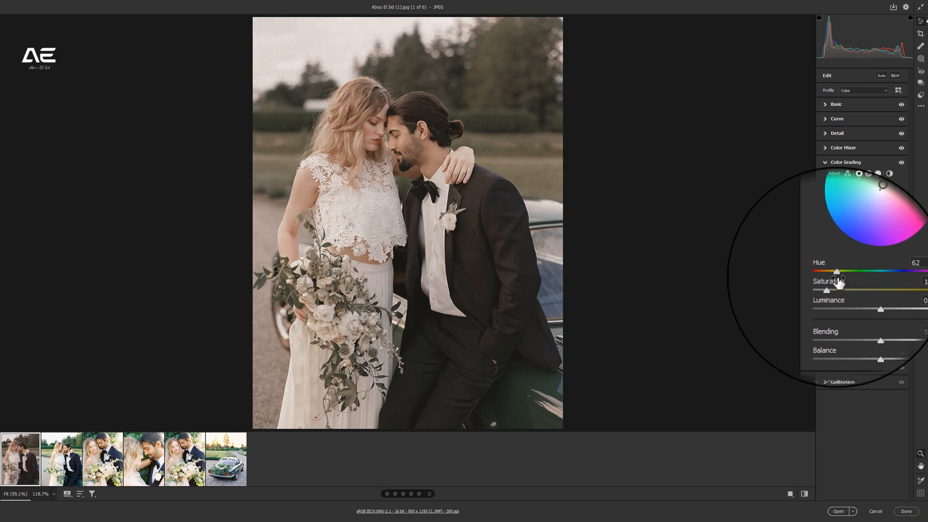
Step: Set the Color Grading highlights to Hue 56 and Saturation 19, and compare the photo with and without the Color Grading changes
click(878, 172)
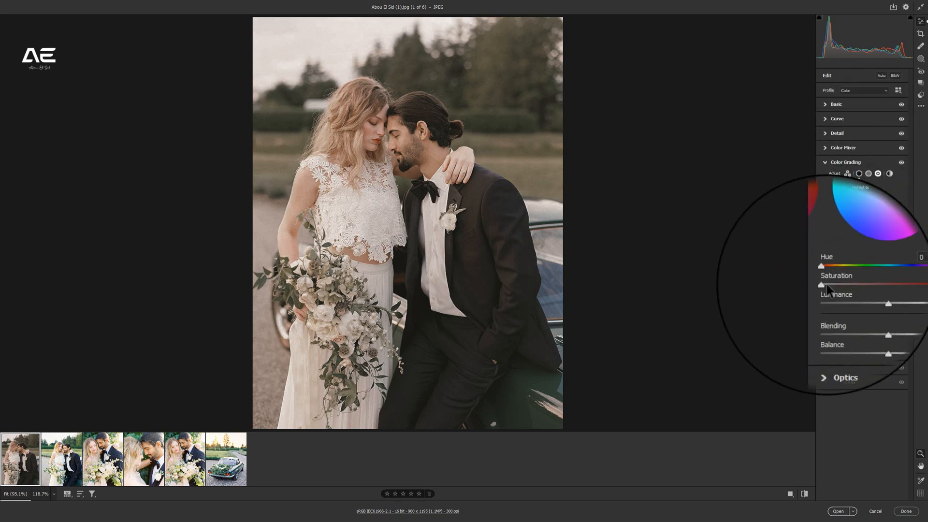
drag(824, 285, 827, 285)
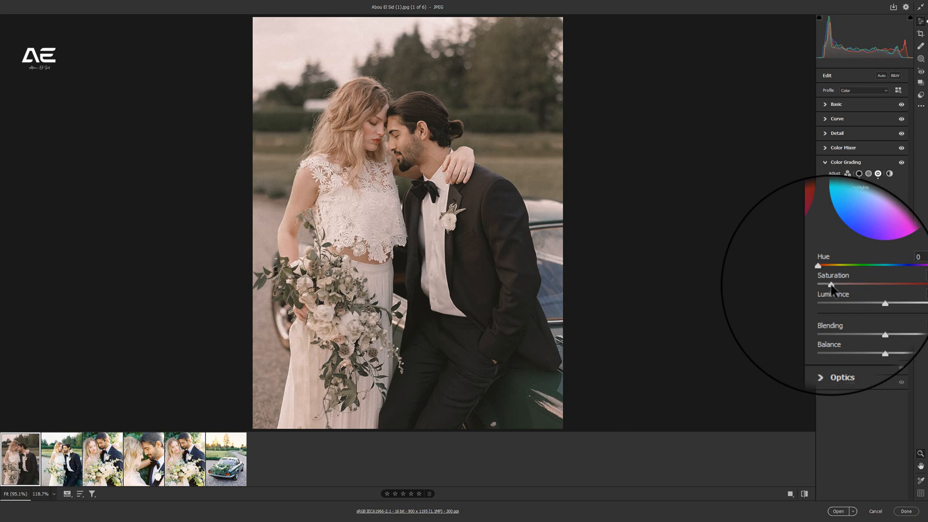
mouse_move(823, 274)
mouse_down()
mouse_move(844, 276)
mouse_move(835, 279)
mouse_up()
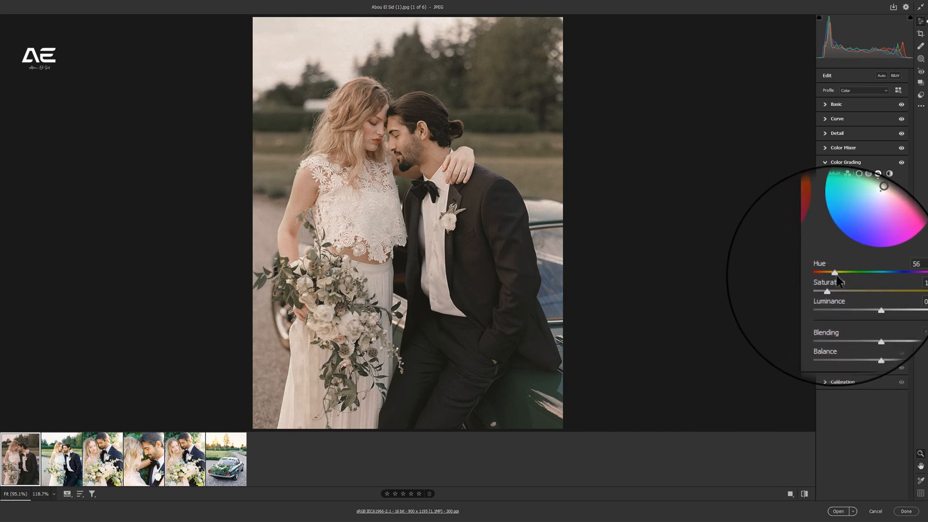
drag(831, 285, 838, 285)
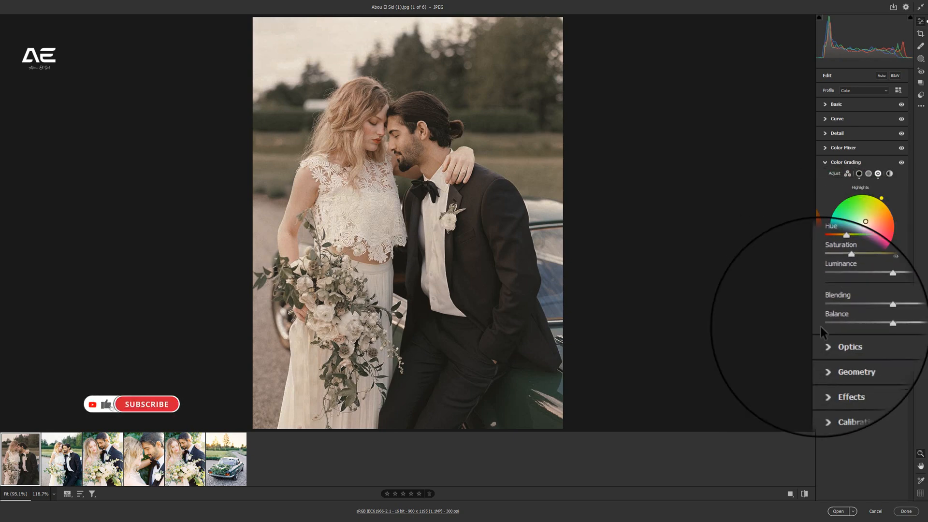
click(805, 495)
click(805, 494)
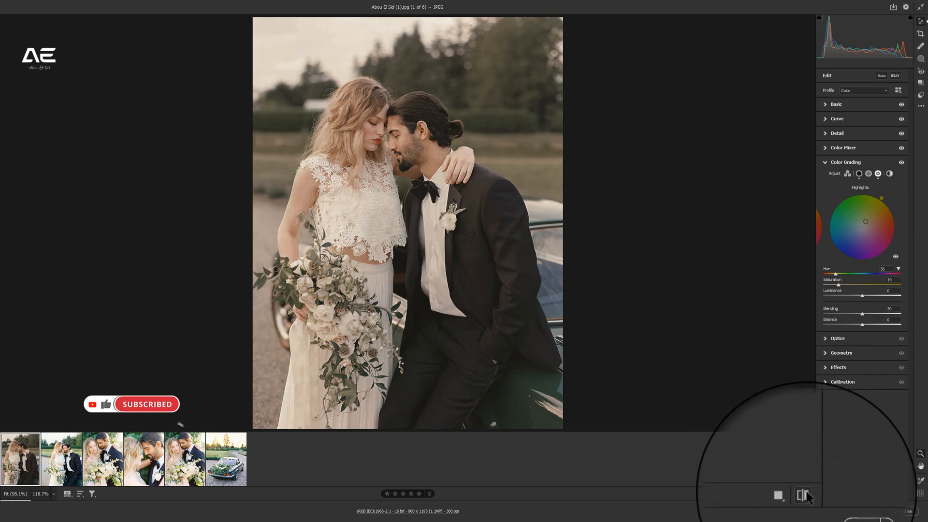
Step: Set the Blue Primary saturation to +14 in Calibration and copy the photo's edit settings
click(844, 385)
drag(861, 356, 870, 362)
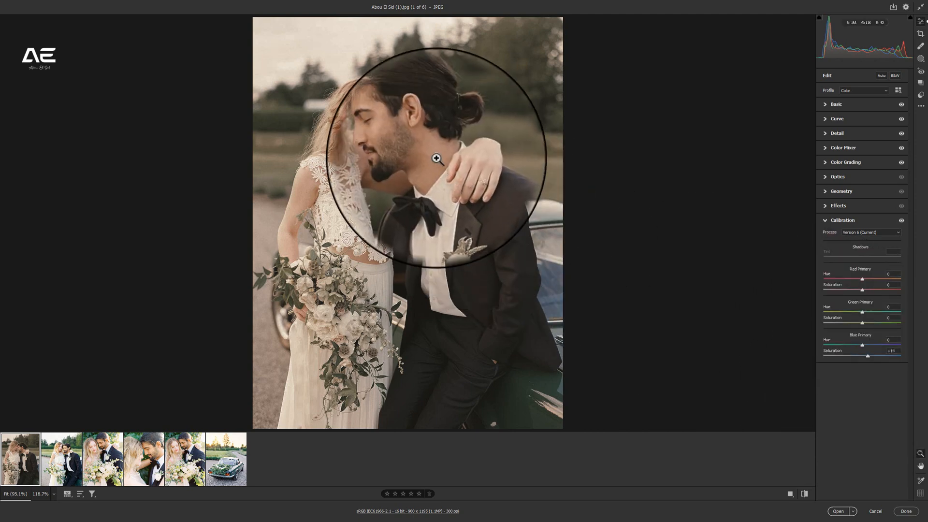
right_click(435, 89)
click(469, 147)
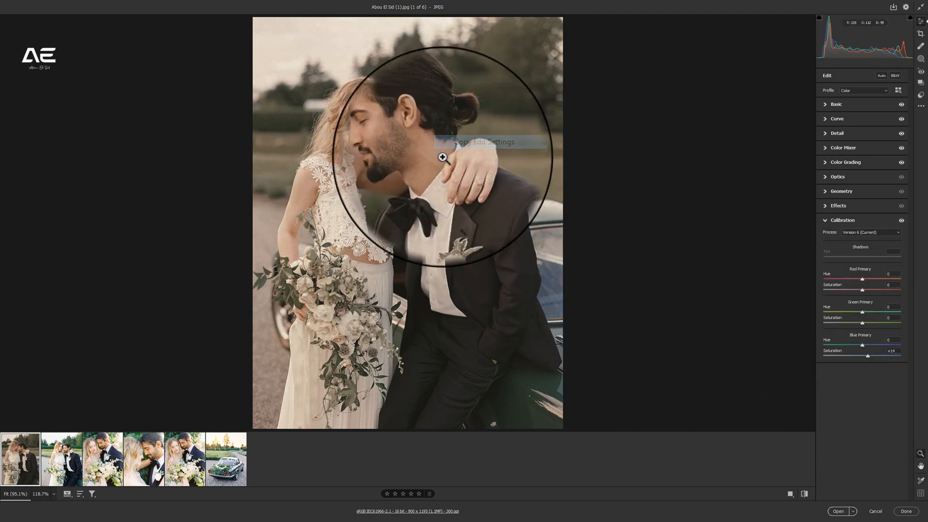
Step: Paste the copied edit settings onto the second and third photos in the filmstrip
click(62, 462)
right_click(404, 188)
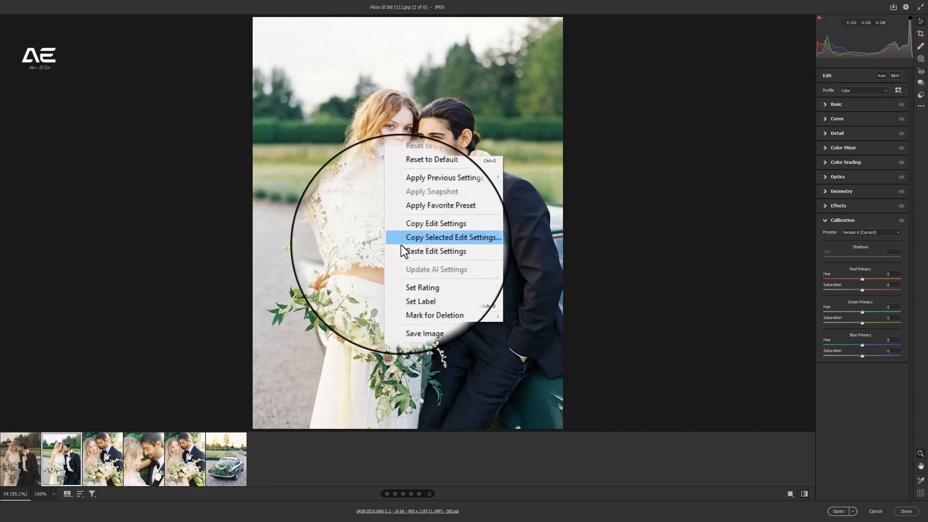
click(421, 250)
click(103, 459)
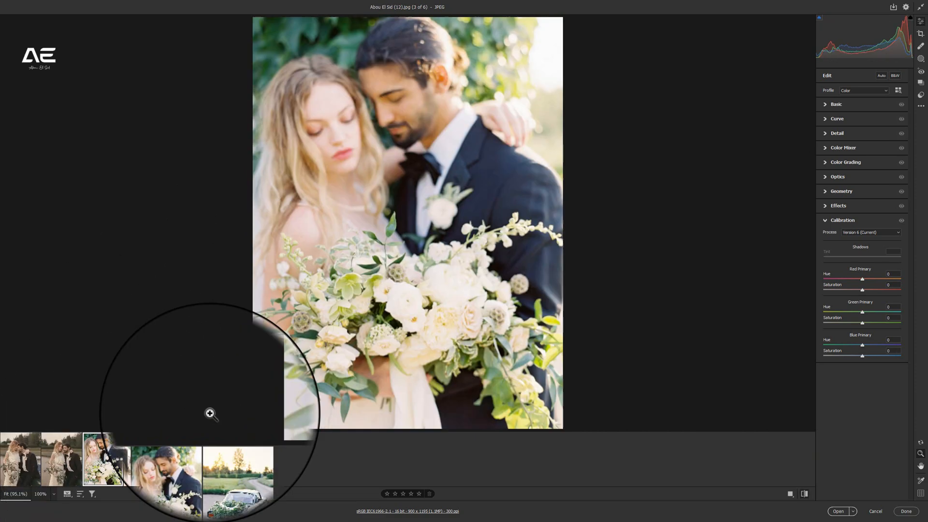
right_click(428, 159)
click(450, 227)
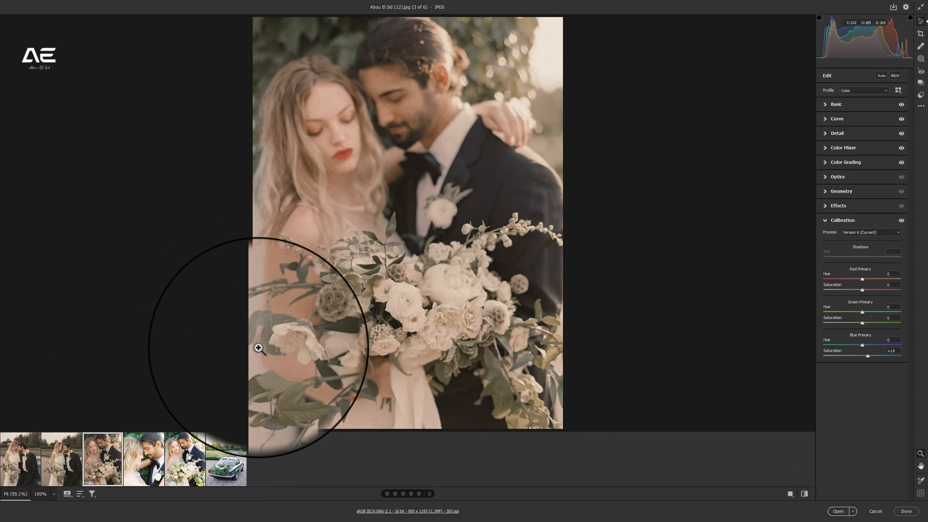
Step: Paste the copied edit settings onto the fourth and fifth photos and the car photo at the end of the filmstrip
click(144, 459)
right_click(452, 204)
click(472, 220)
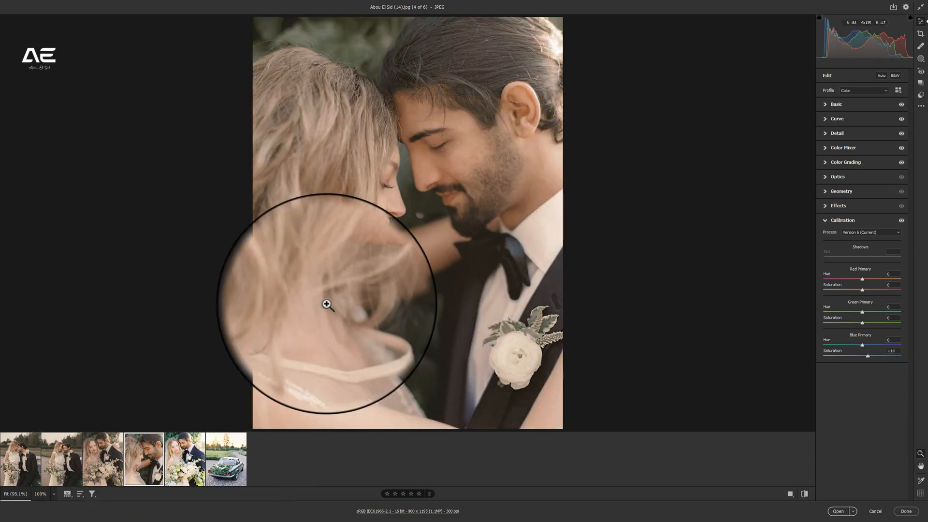
click(184, 459)
right_click(433, 162)
click(449, 227)
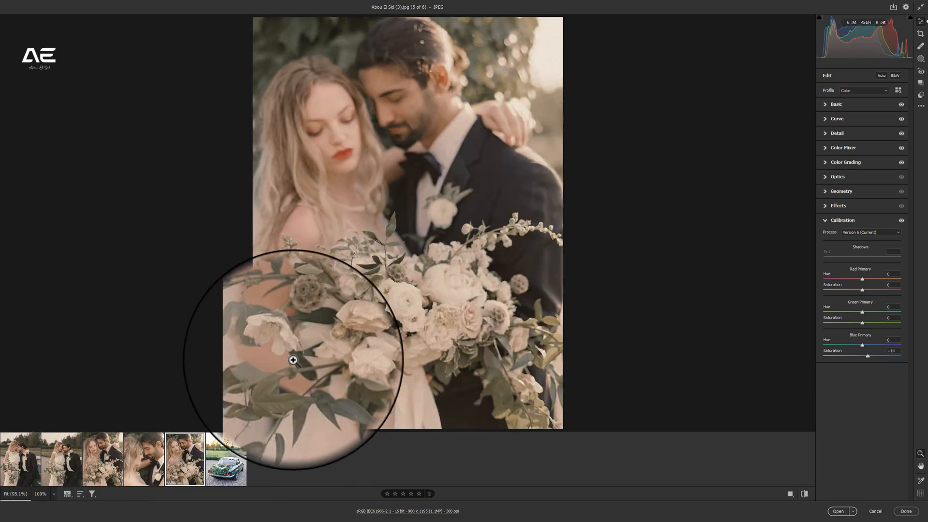
click(226, 459)
right_click(497, 92)
click(529, 183)
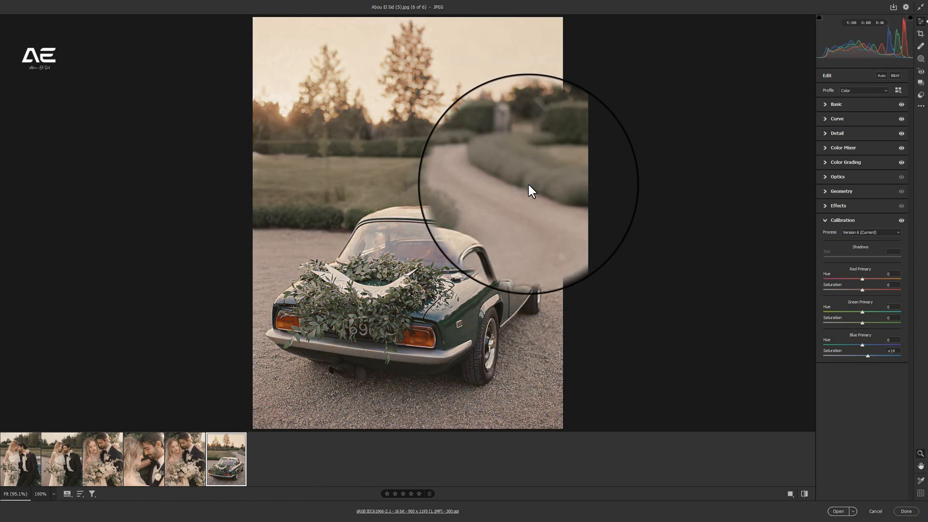
Step: Compare all six photos in the side-by-side before/after view, starting with the first photo
click(20, 459)
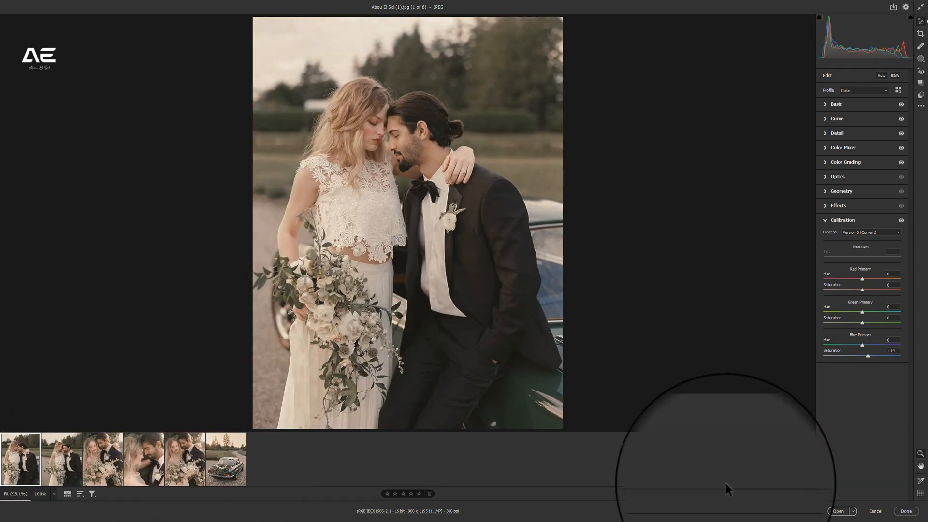
key(q)
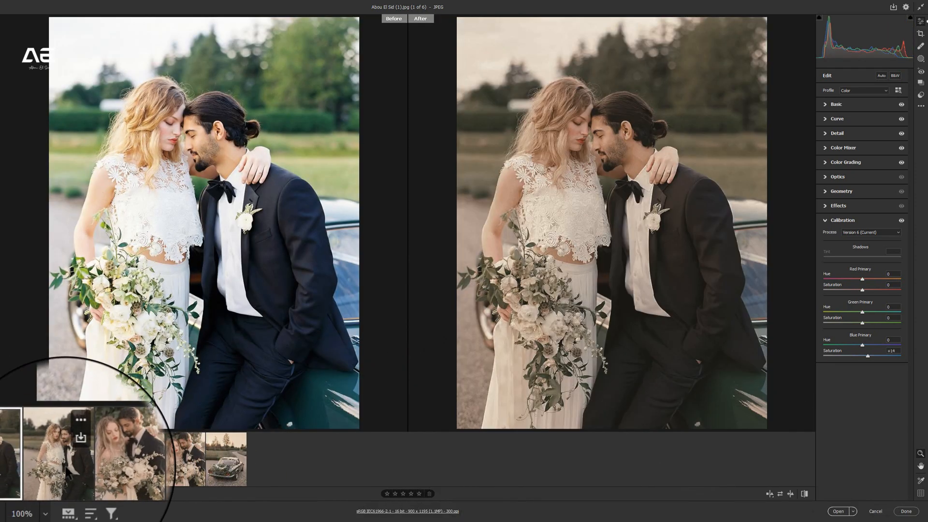
click(62, 459)
click(102, 459)
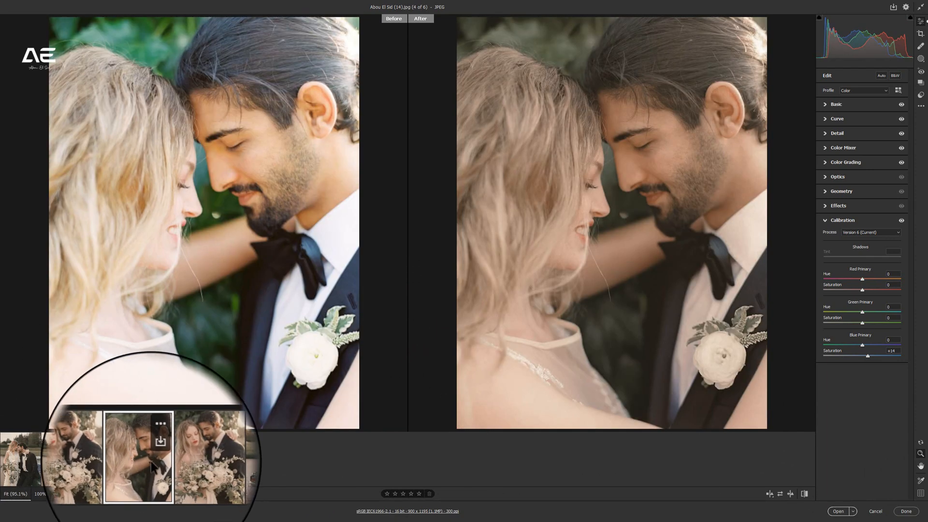
click(144, 459)
click(184, 459)
click(226, 459)
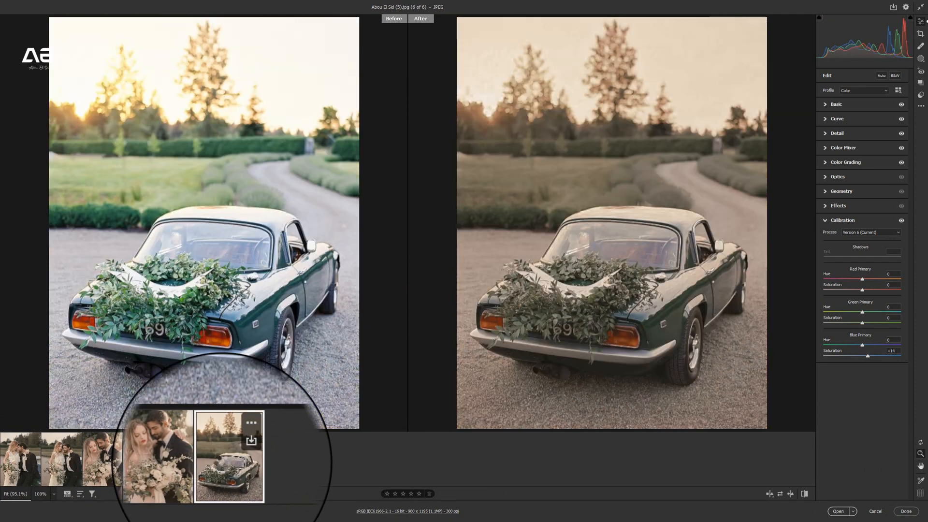